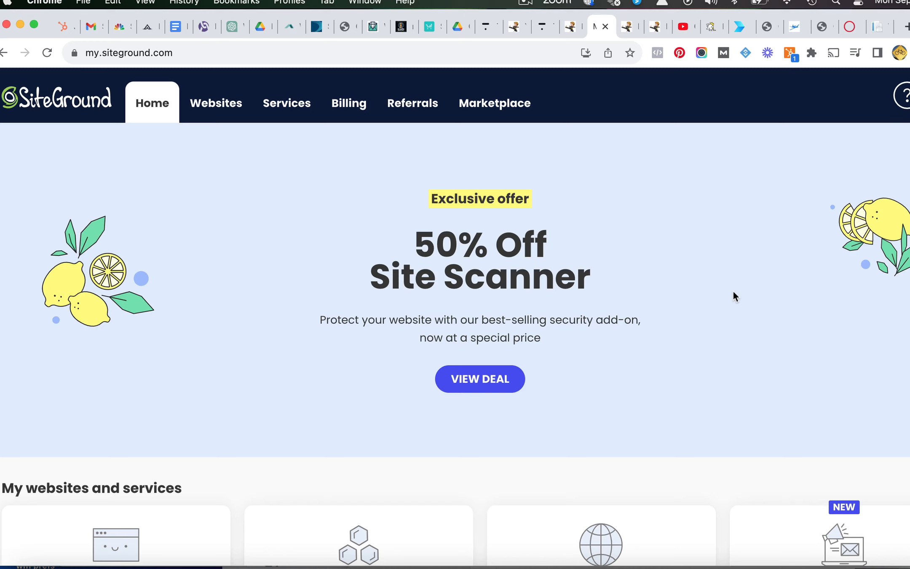
# Step: Open the Site Tools for theimdojo.com from the list of managed websites
pyautogui.scroll(-4, 279, 267)
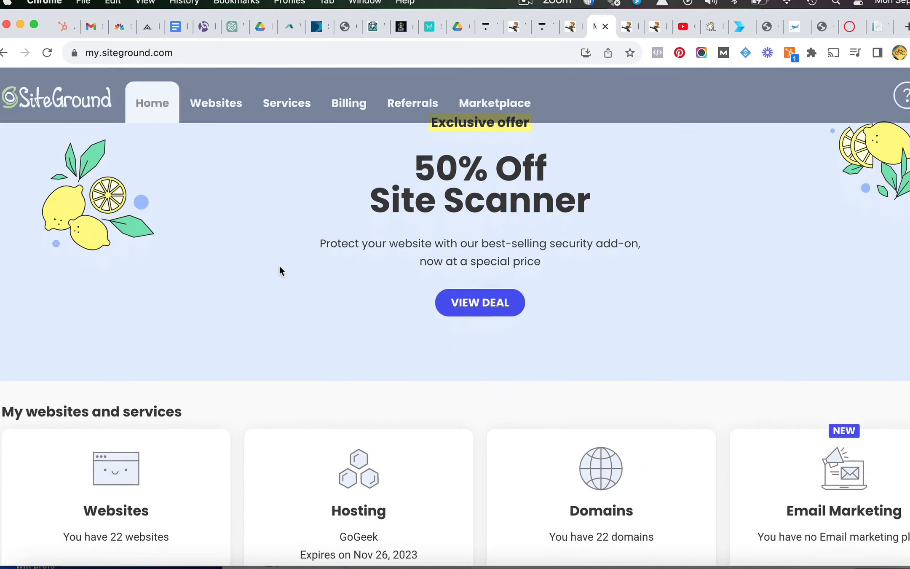
pyautogui.scroll(-1, 279, 266)
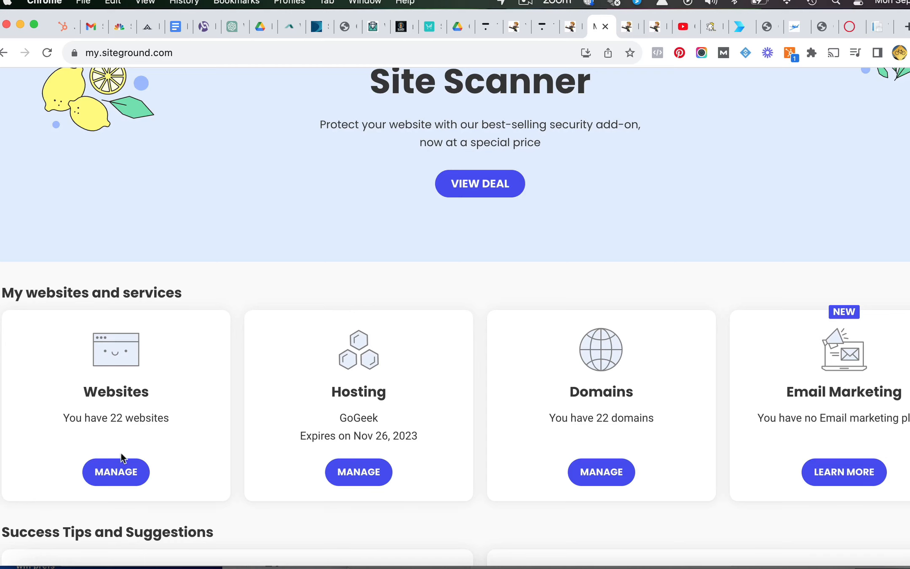
pyautogui.click(116, 473)
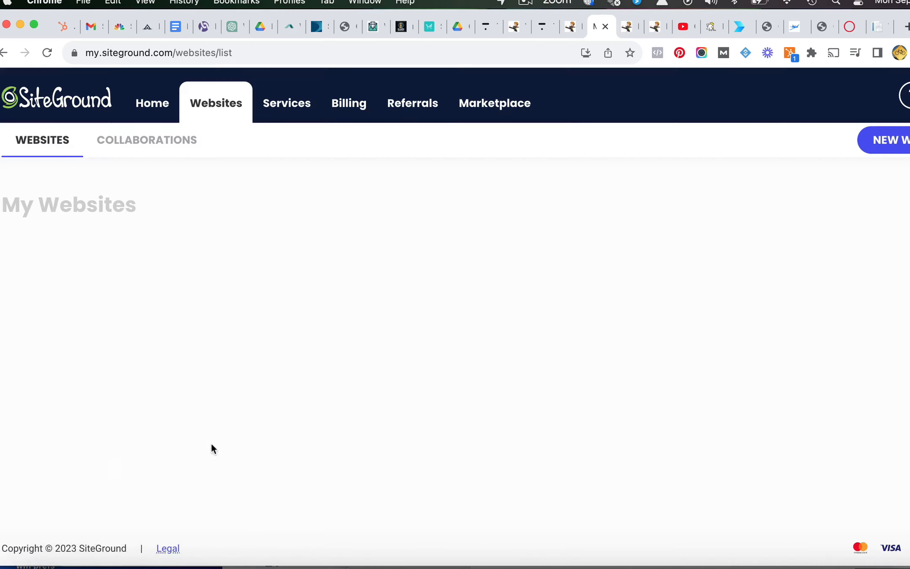
pyautogui.scroll(-5, 260, 435)
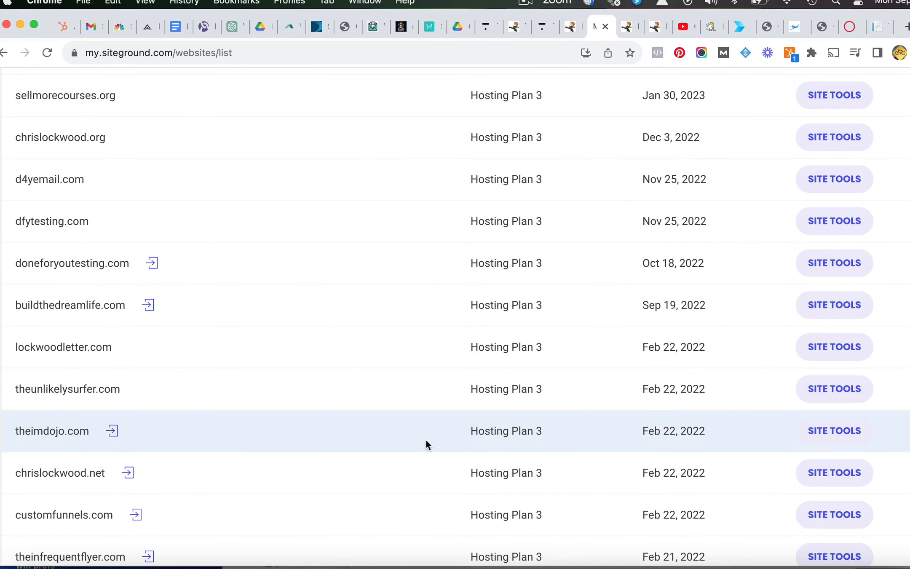
pyautogui.click(863, 434)
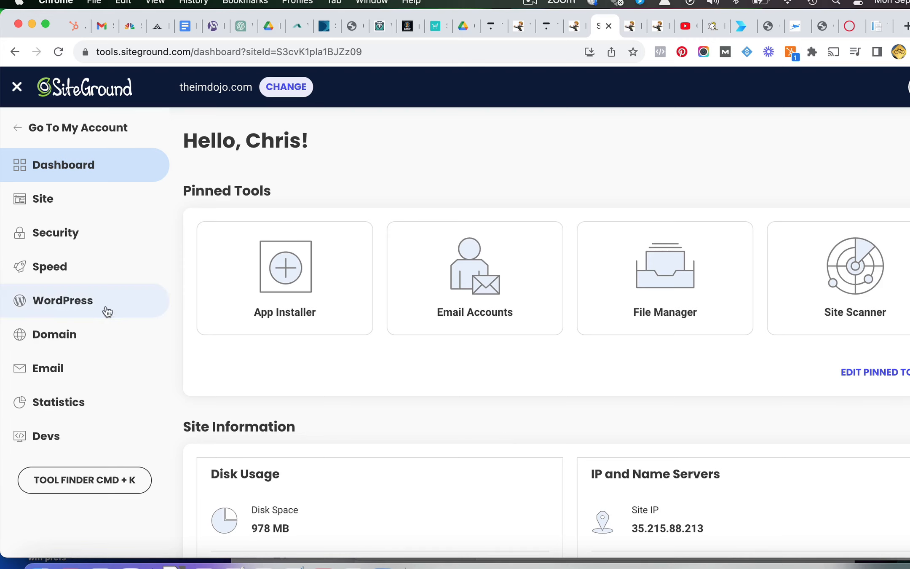
# Step: Open the App Installer and choose WordPress as the new application to install
pyautogui.click(291, 277)
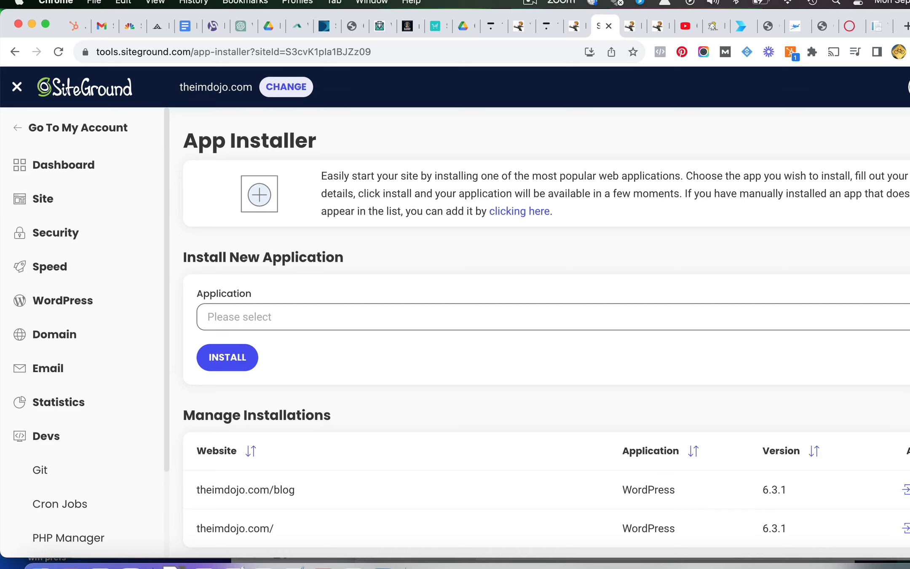
pyautogui.click(548, 317)
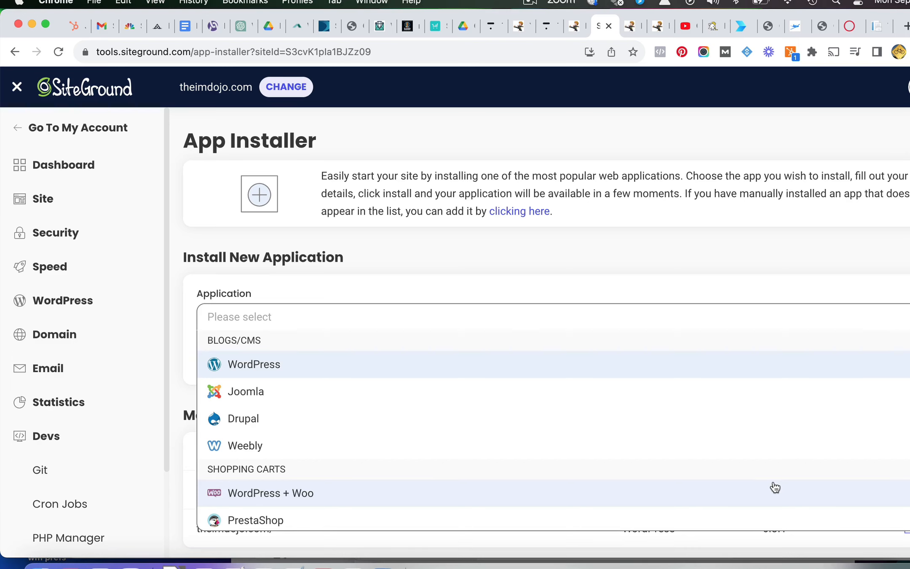
pyautogui.scroll(-5, 775, 487)
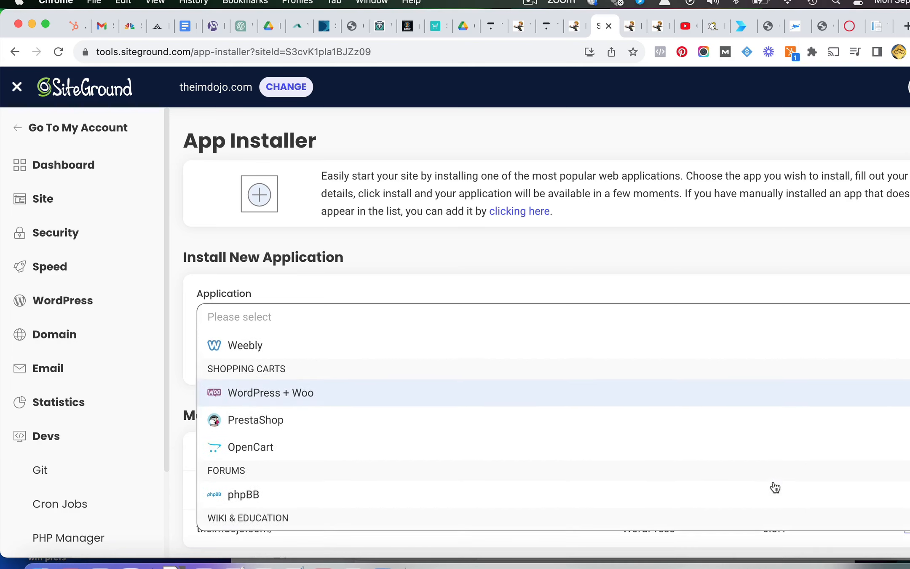
pyautogui.scroll(5, 776, 487)
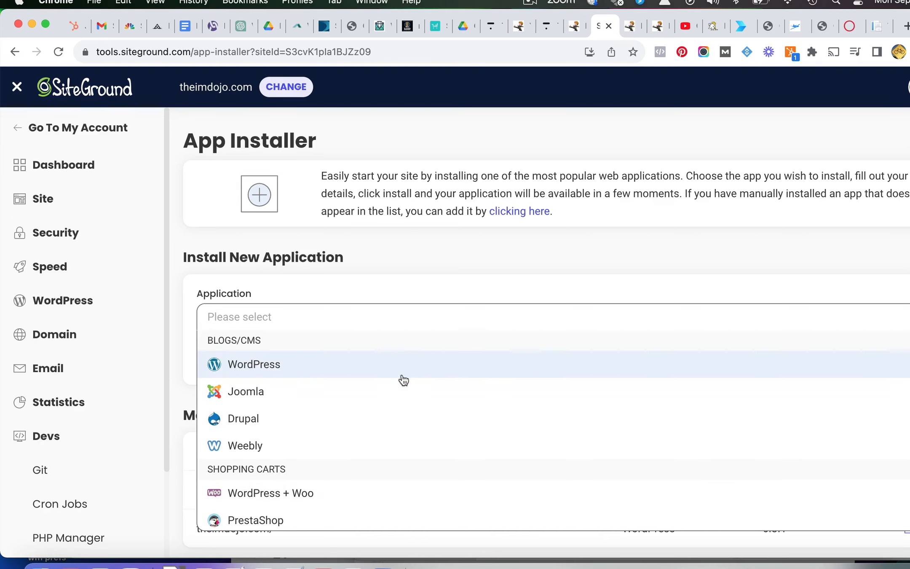
pyautogui.click(387, 367)
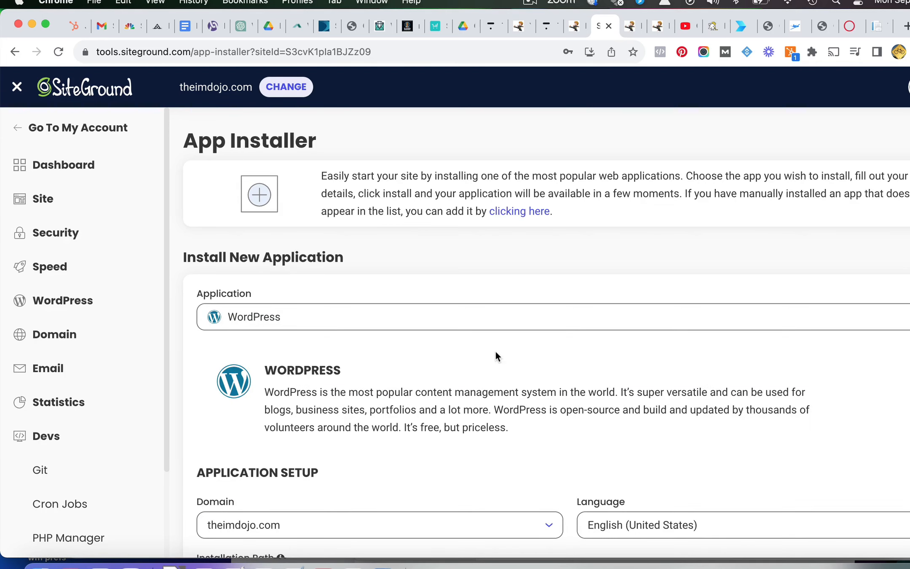
# Step: Set the WordPress installation path to Subfolder and enter /demo as the subfolder of theimdojo.com
pyautogui.scroll(-2, 496, 353)
pyautogui.scroll(-2, 496, 352)
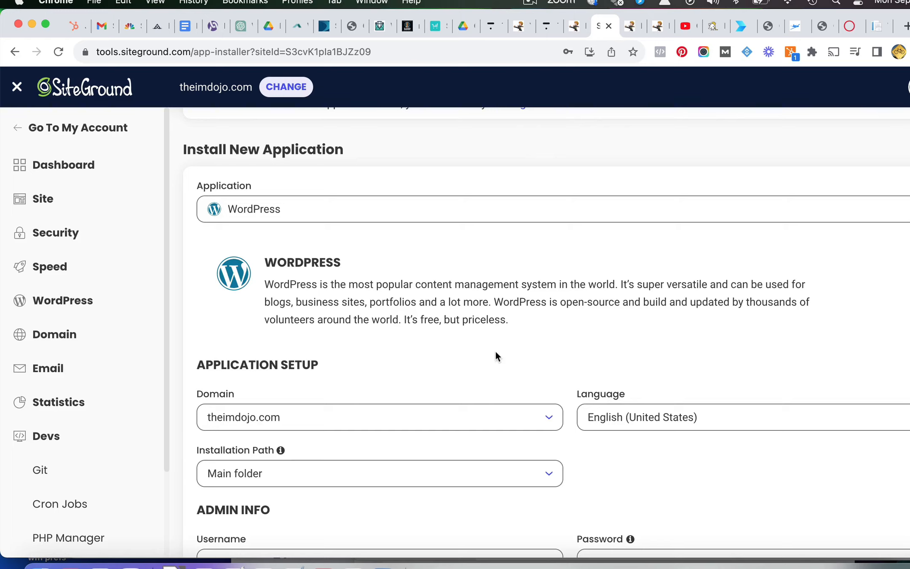
pyautogui.scroll(-3, 496, 352)
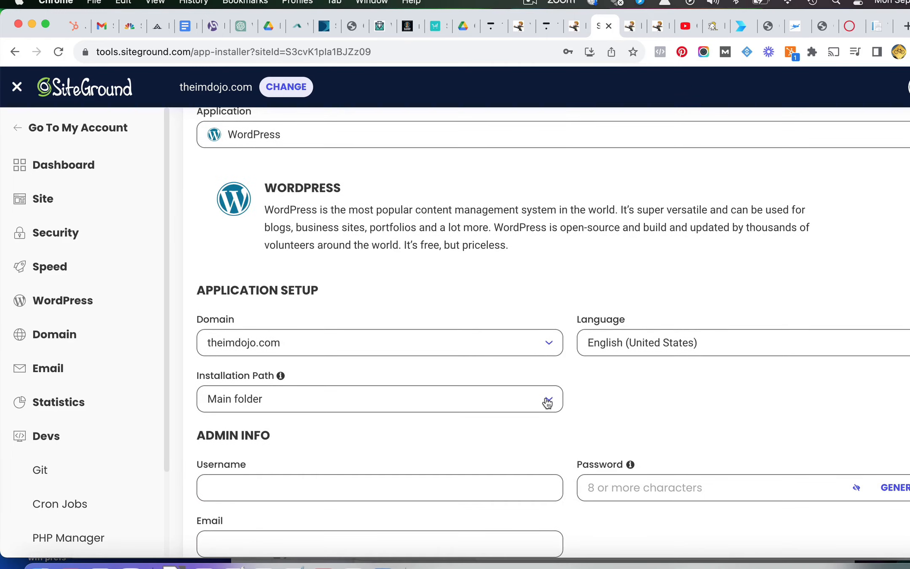
pyautogui.click(548, 404)
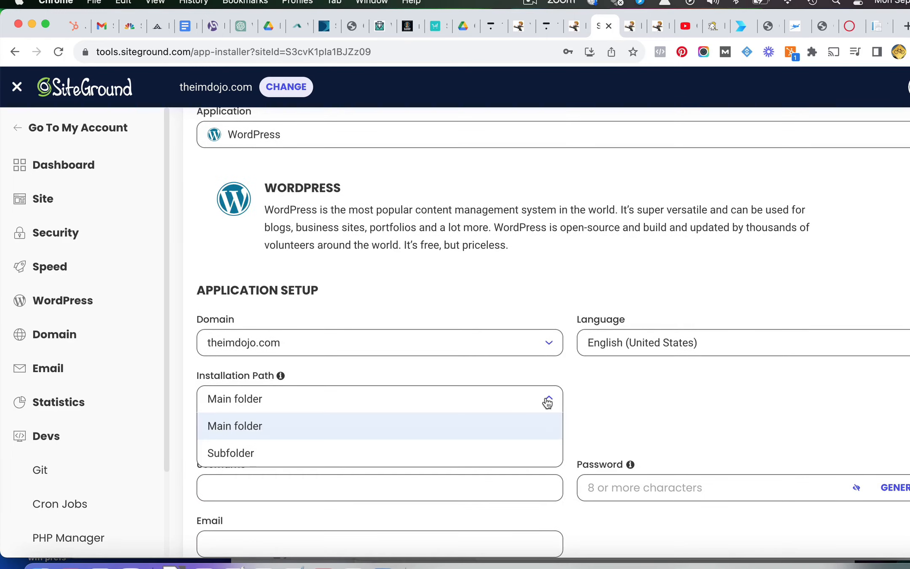
pyautogui.click(518, 457)
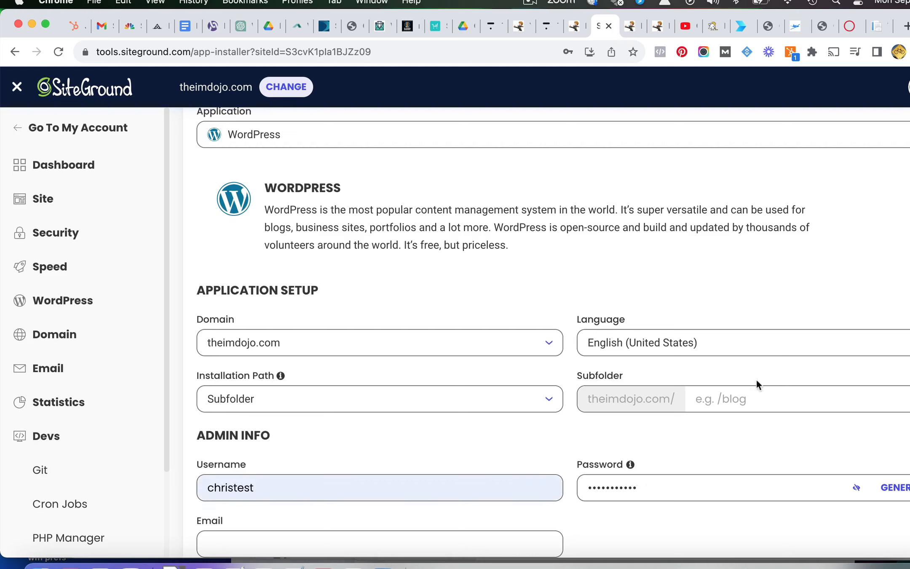
pyautogui.click(758, 398)
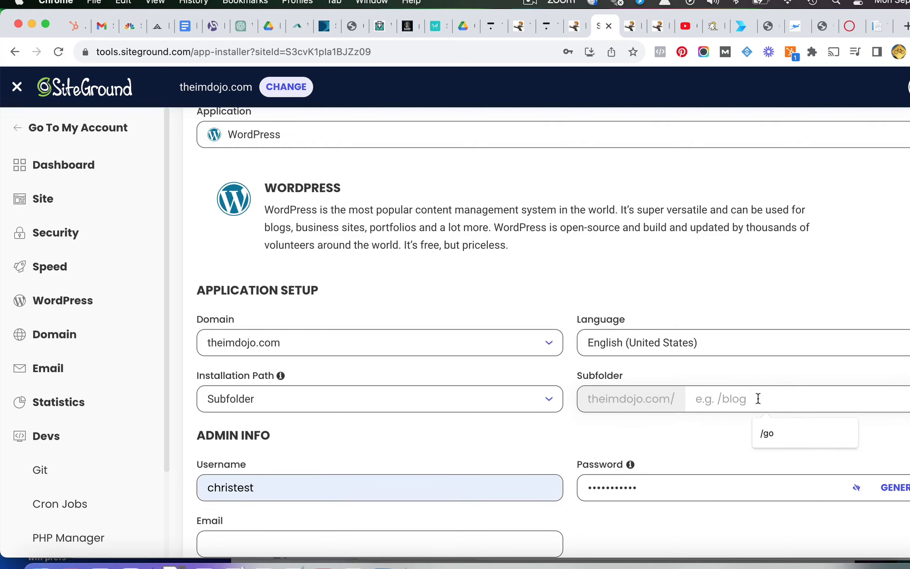
pyautogui.write('/demo')
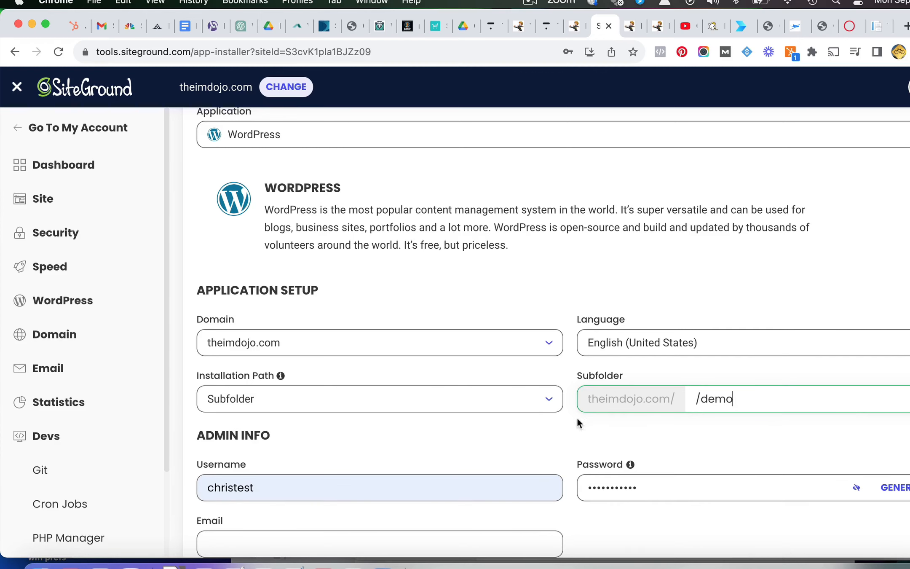
# Step: Replace the prefilled admin username with the site owner's first name
pyautogui.scroll(-5, 537, 434)
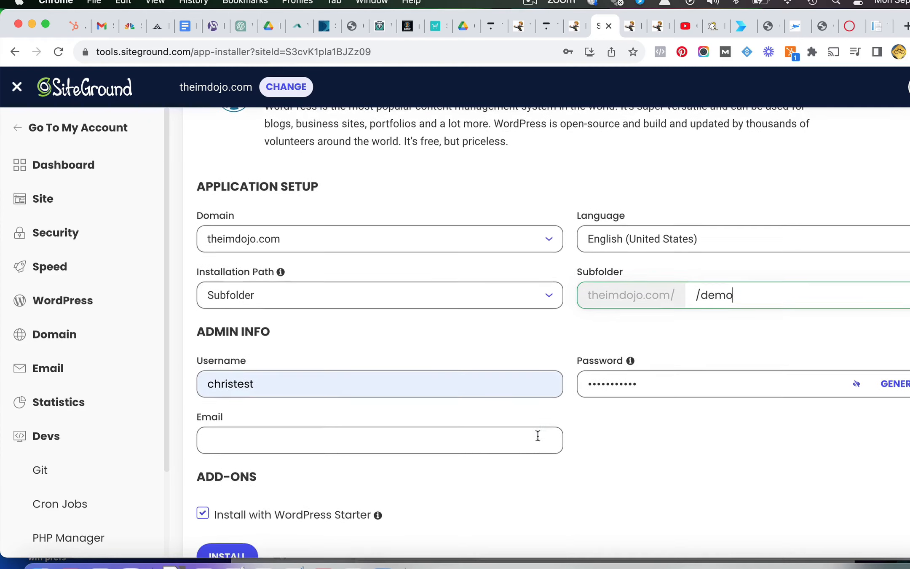
pyautogui.click(344, 386)
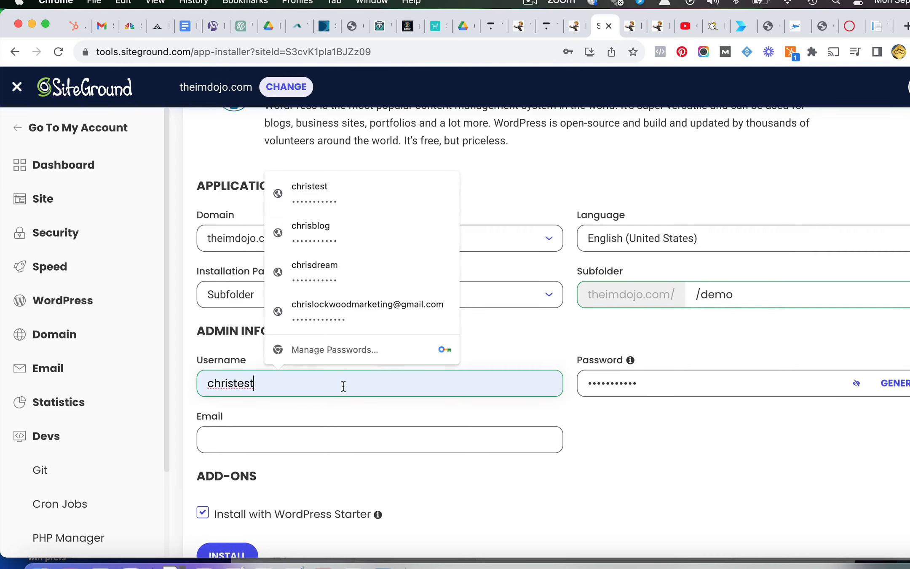
pyautogui.moveTo(344, 386); pyautogui.dragTo(193, 382)
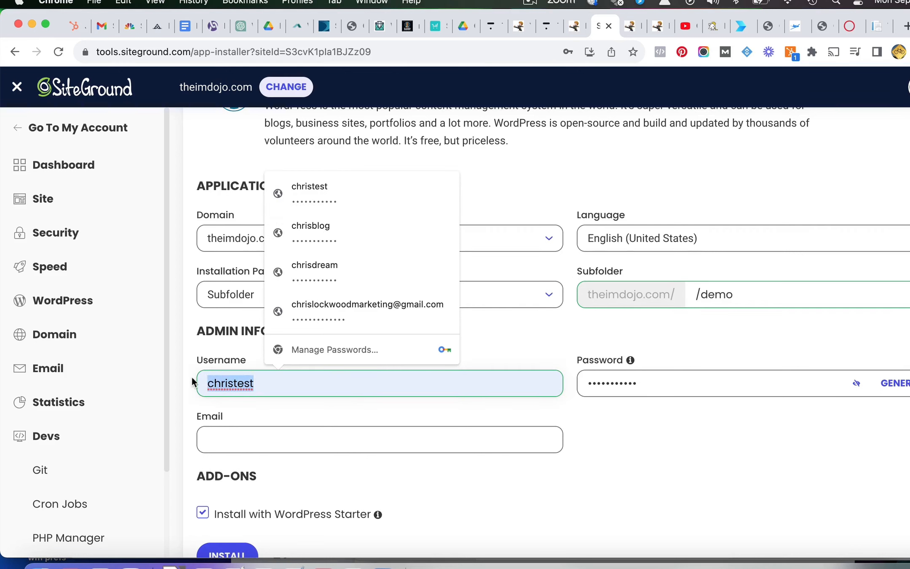
pyautogui.write('chris')
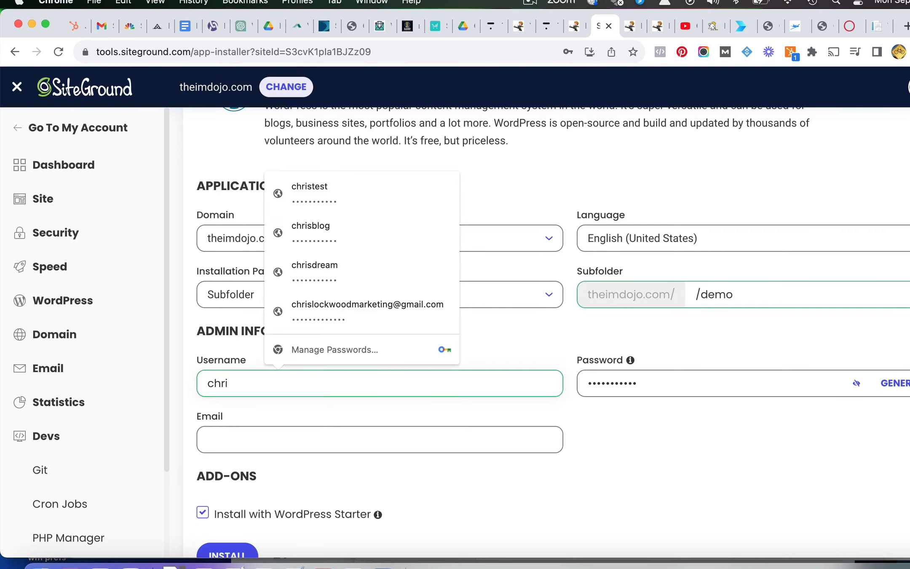
pyautogui.click(656, 479)
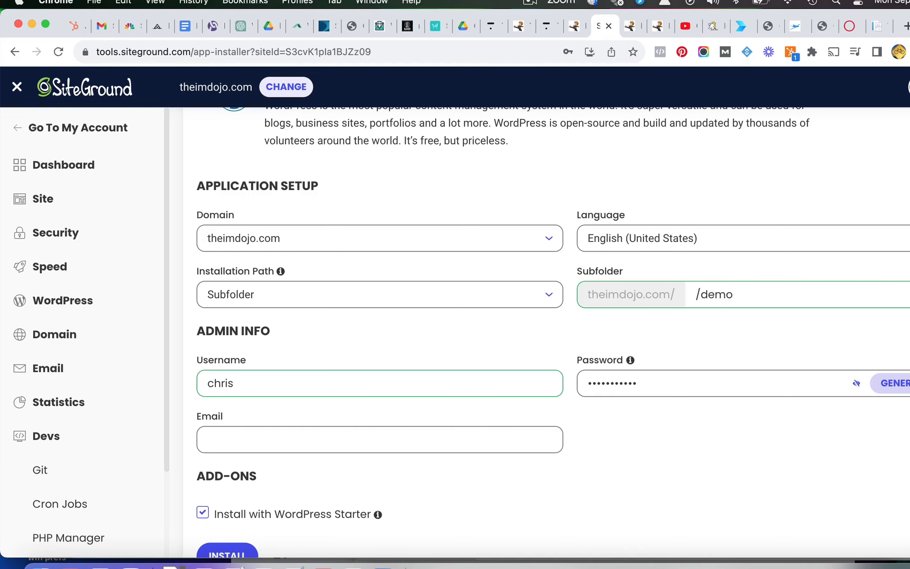
# Step: Generate a new admin password for the installation and copy it to the clipboard
pyautogui.click(894, 383)
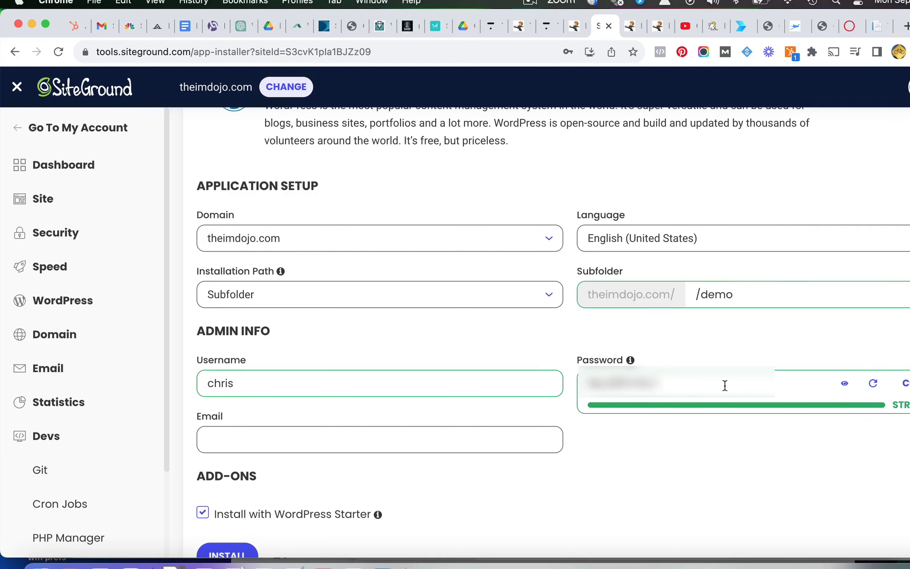
pyautogui.moveTo(723, 384); pyautogui.dragTo(552, 374)
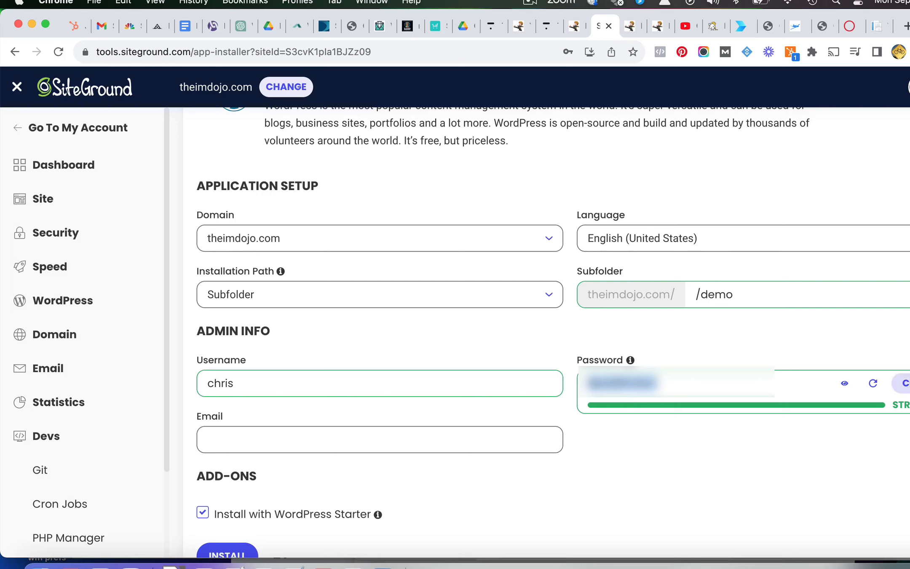
pyautogui.click(904, 383)
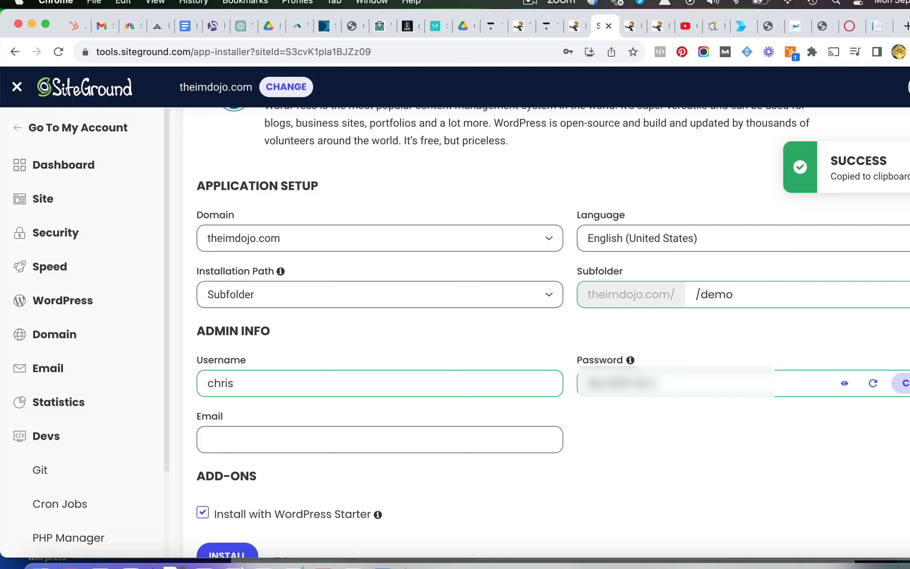
# Step: Fill in the admin email with the saved Gmail address and exclude the WordPress Starter add-on
pyautogui.click(431, 443)
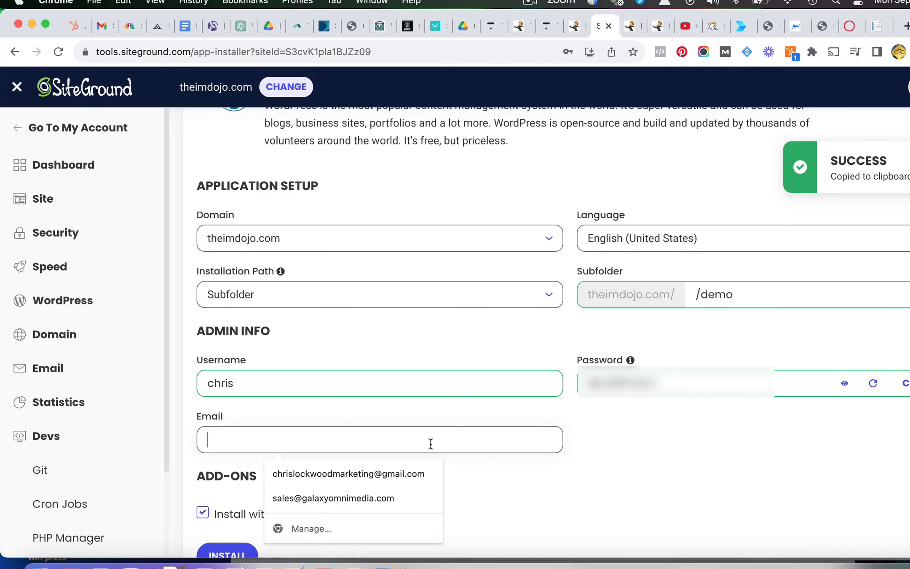
pyautogui.click(400, 477)
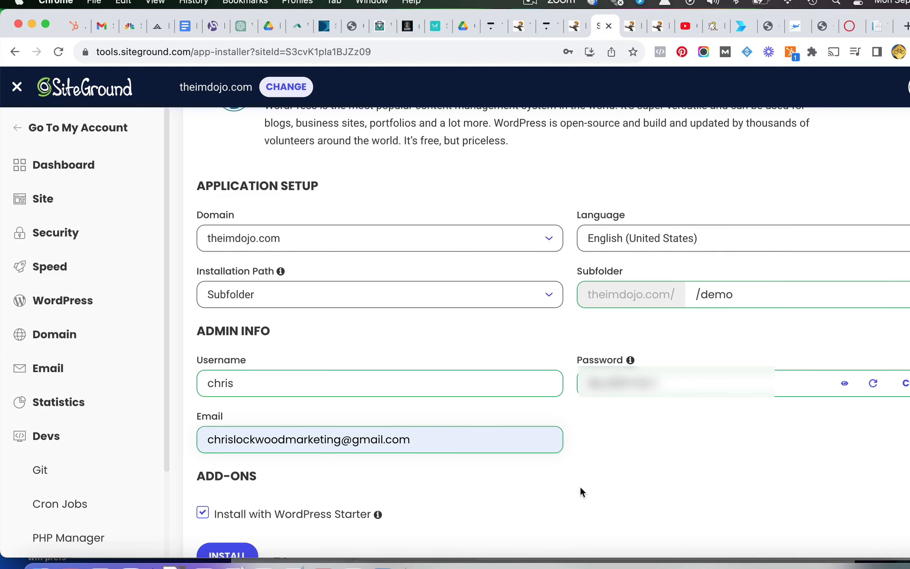
pyautogui.scroll(-5, 581, 488)
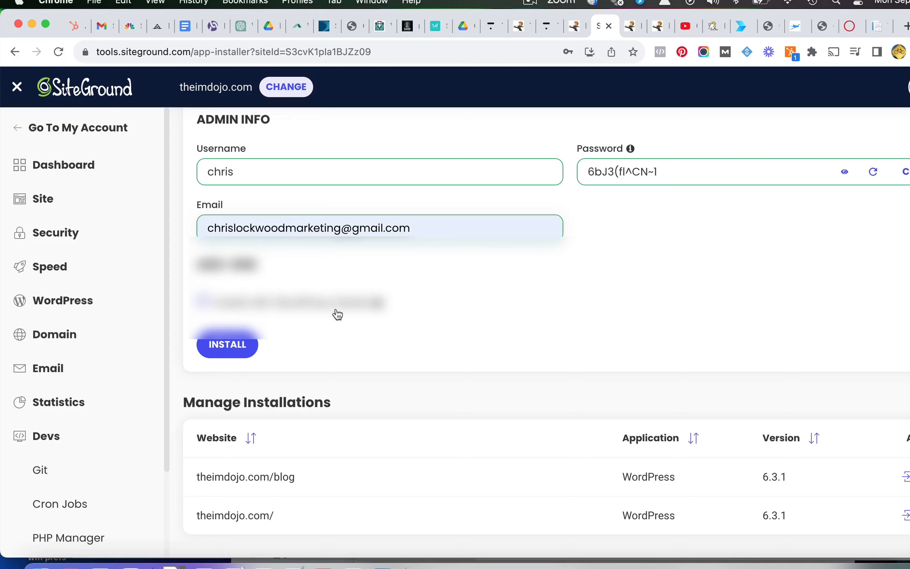
pyautogui.click(203, 301)
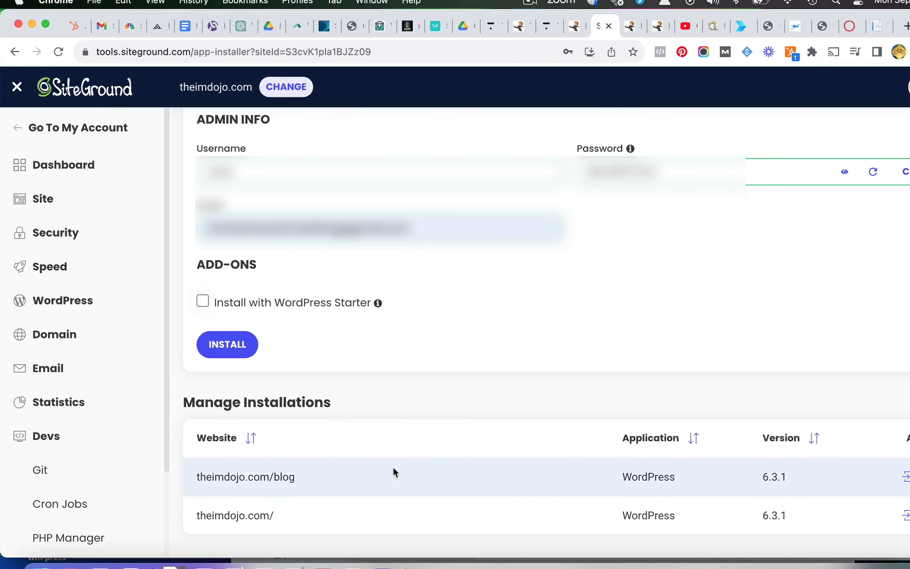
# Step: Install WordPress with these settings and save the new admin login in the browser's password manager
pyautogui.scroll(-1, 394, 467)
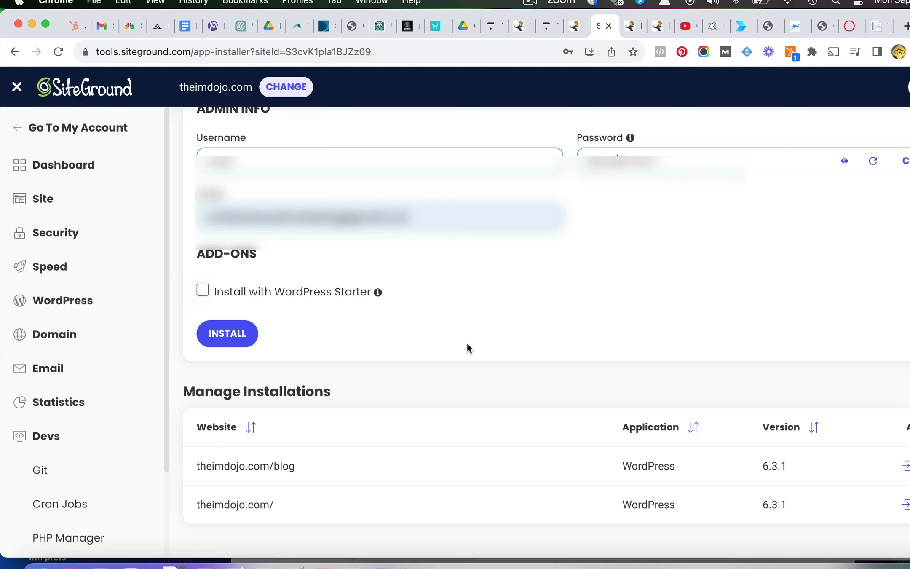
pyautogui.click(240, 335)
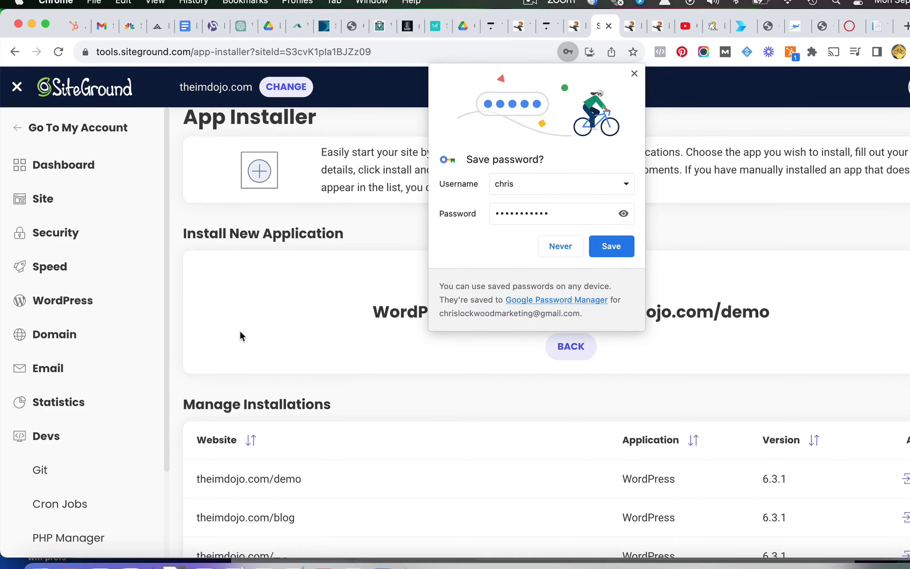
pyautogui.click(623, 248)
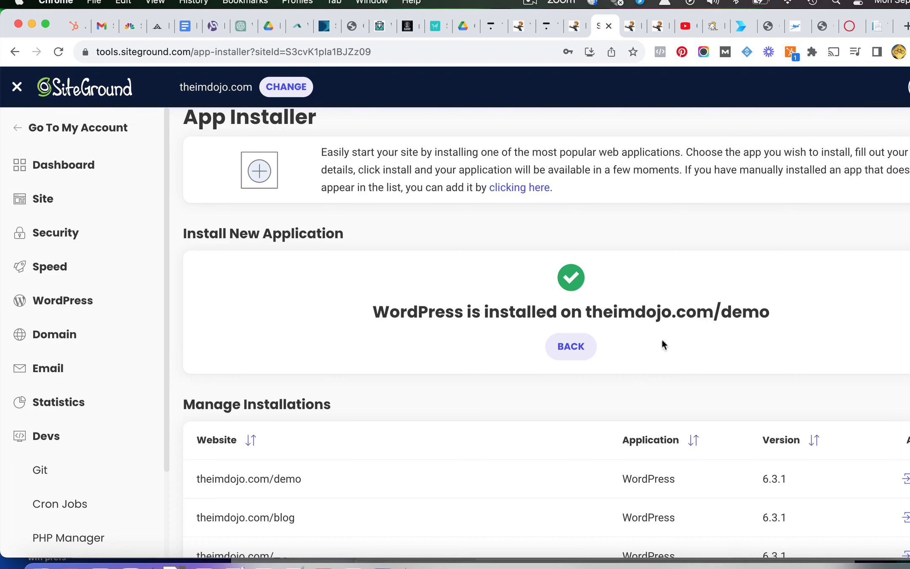
# Step: Open the WordPress admin panel of the theimdojo.com/demo installation and look over its dashboard
pyautogui.scroll(-3, 501, 387)
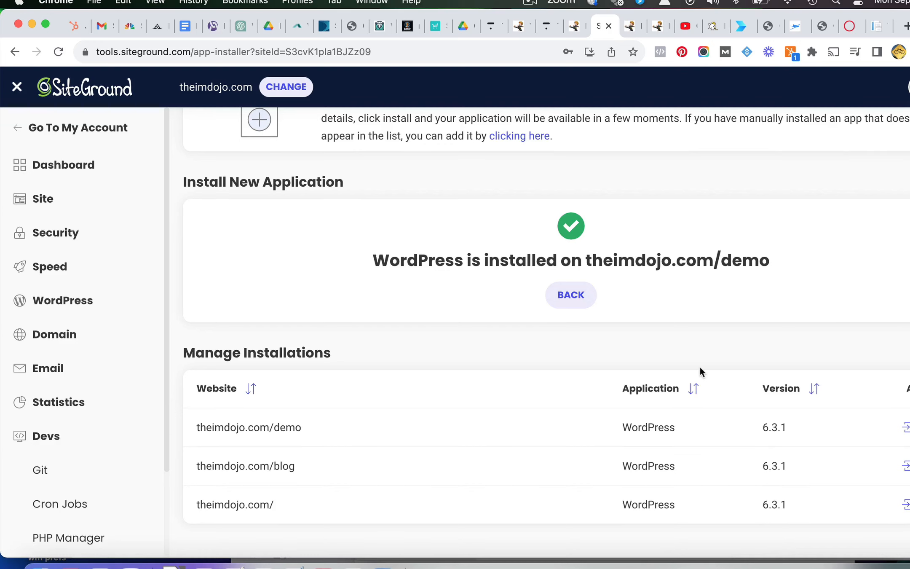
pyautogui.click(909, 431)
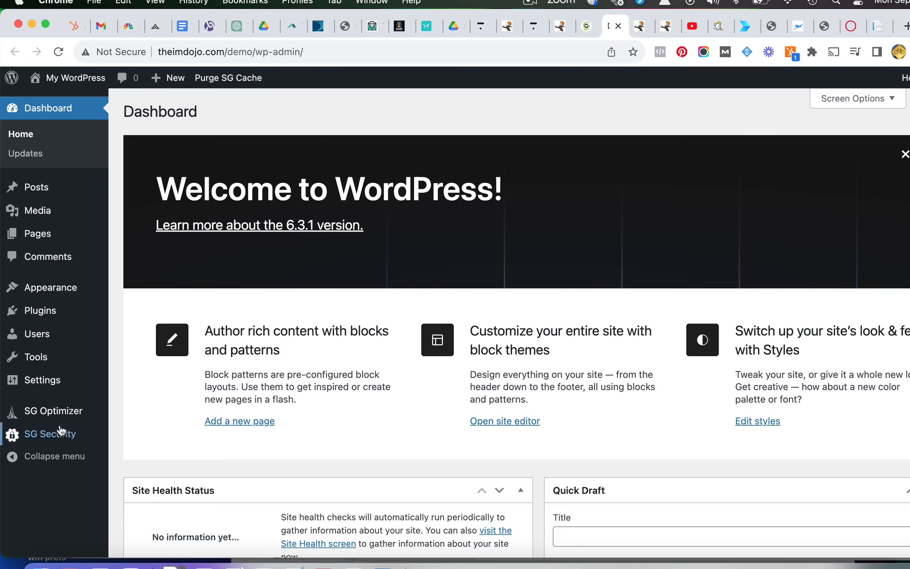
pyautogui.moveTo(100, 363)
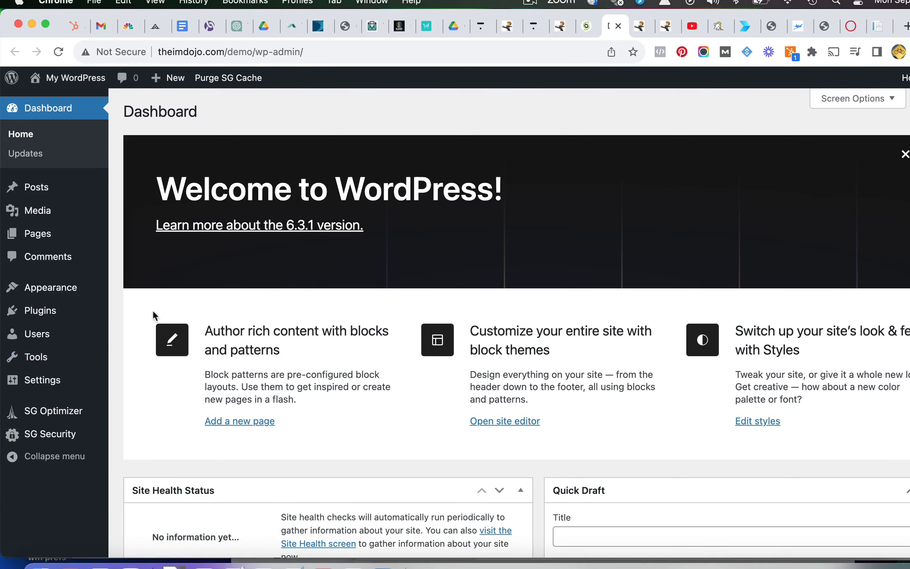
pyautogui.moveTo(95, 339)
pyautogui.scroll(-2, 95, 339)
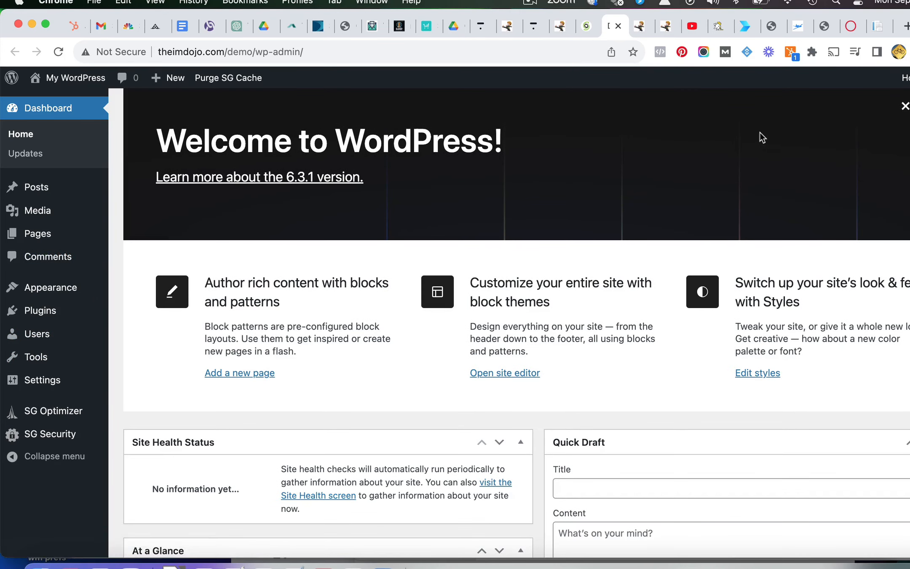
# Step: Log out of the demo site's WordPress admin and log back in to its dashboard with the admin username and the copied account password
pyautogui.moveTo(906, 77)
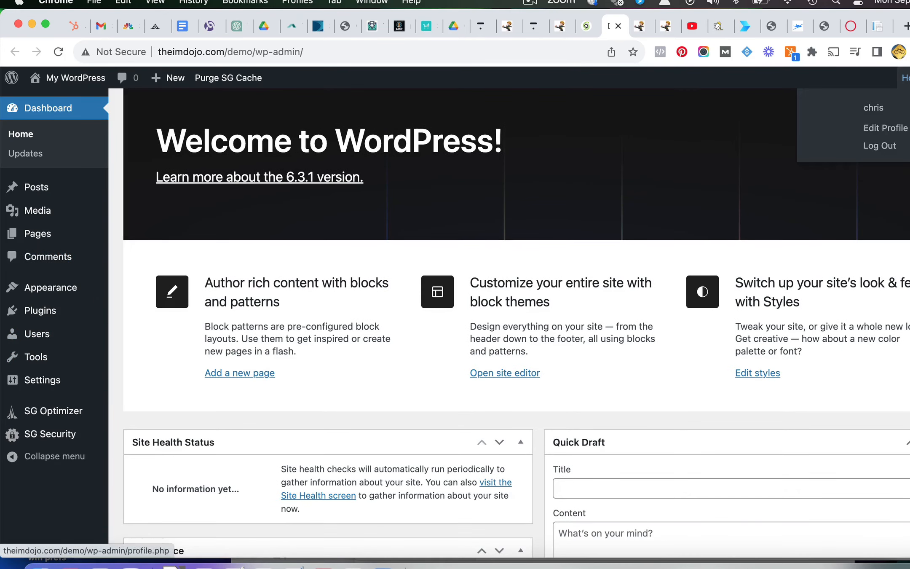
pyautogui.click(888, 147)
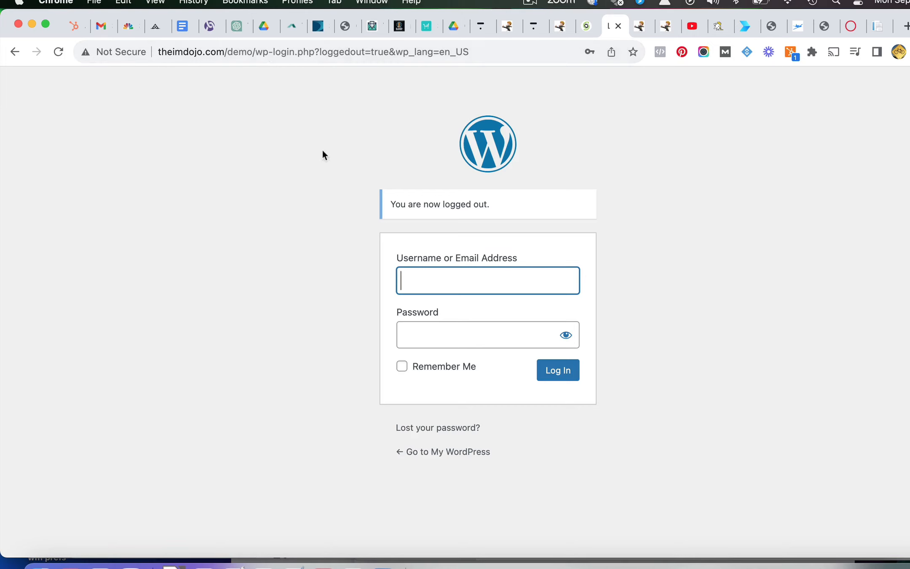
pyautogui.write('chris')
pyautogui.click(257, 283)
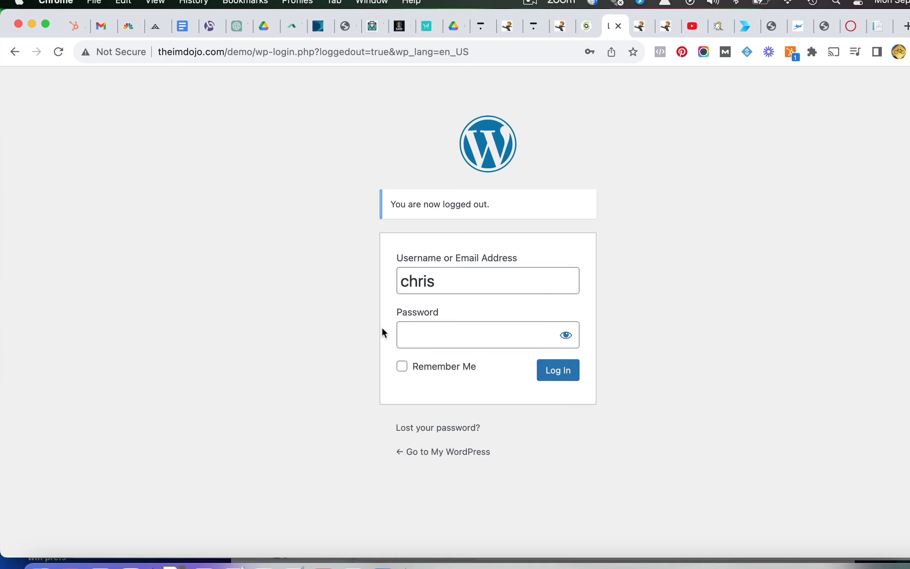
pyautogui.click(416, 332)
pyautogui.press('super+v')
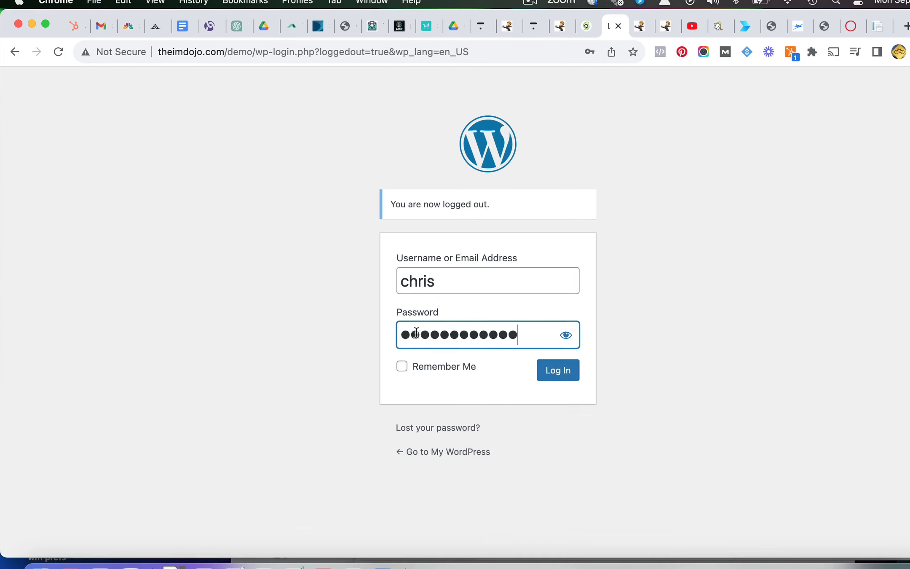
pyautogui.press('Return')
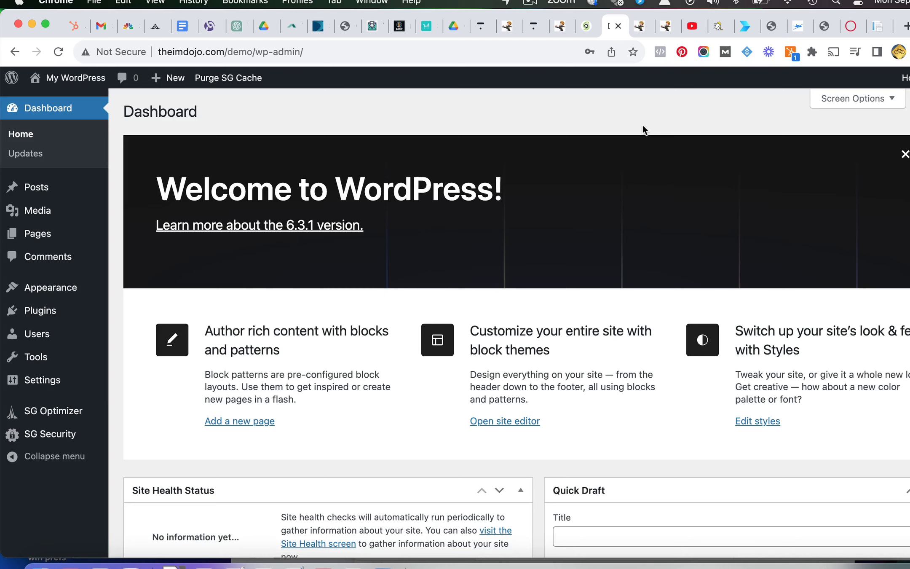
pyautogui.scroll(-10, 400, 361)
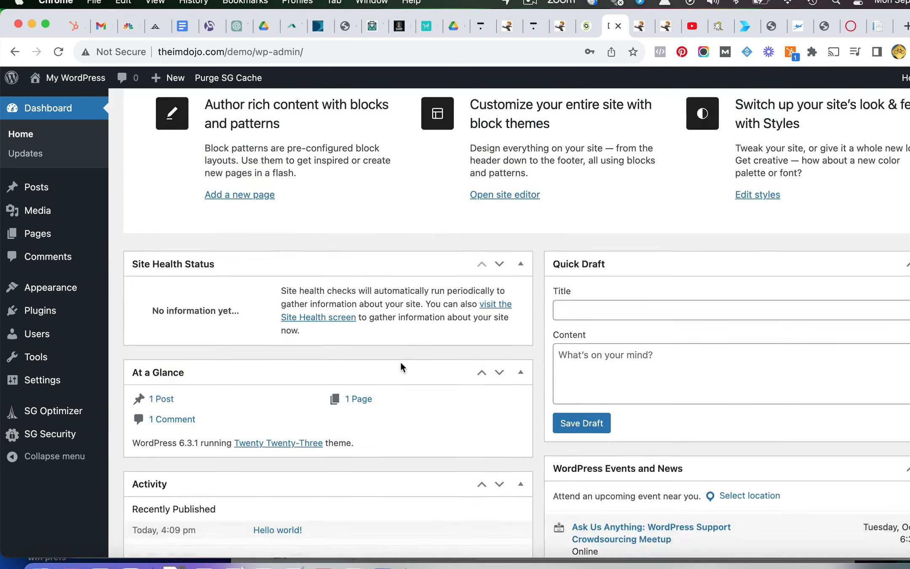
pyautogui.scroll(10, 399, 361)
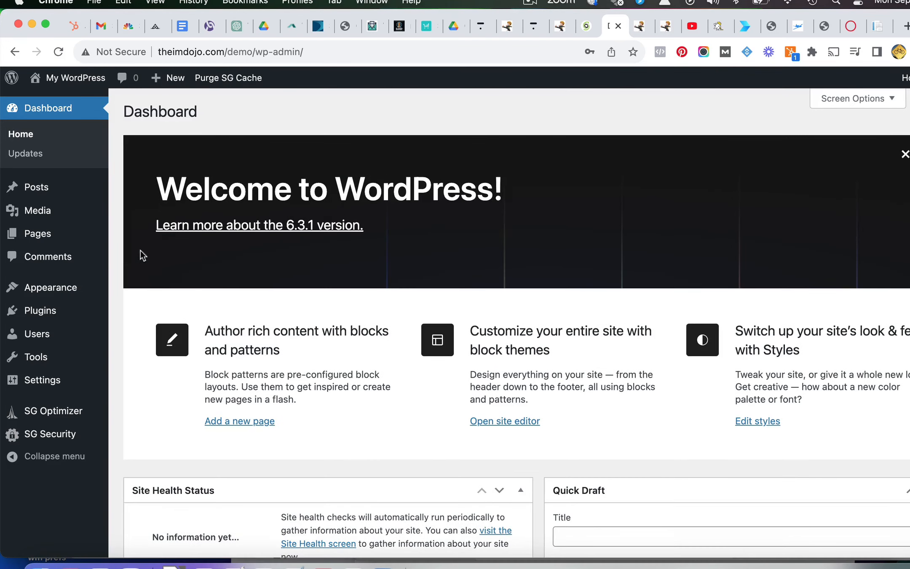